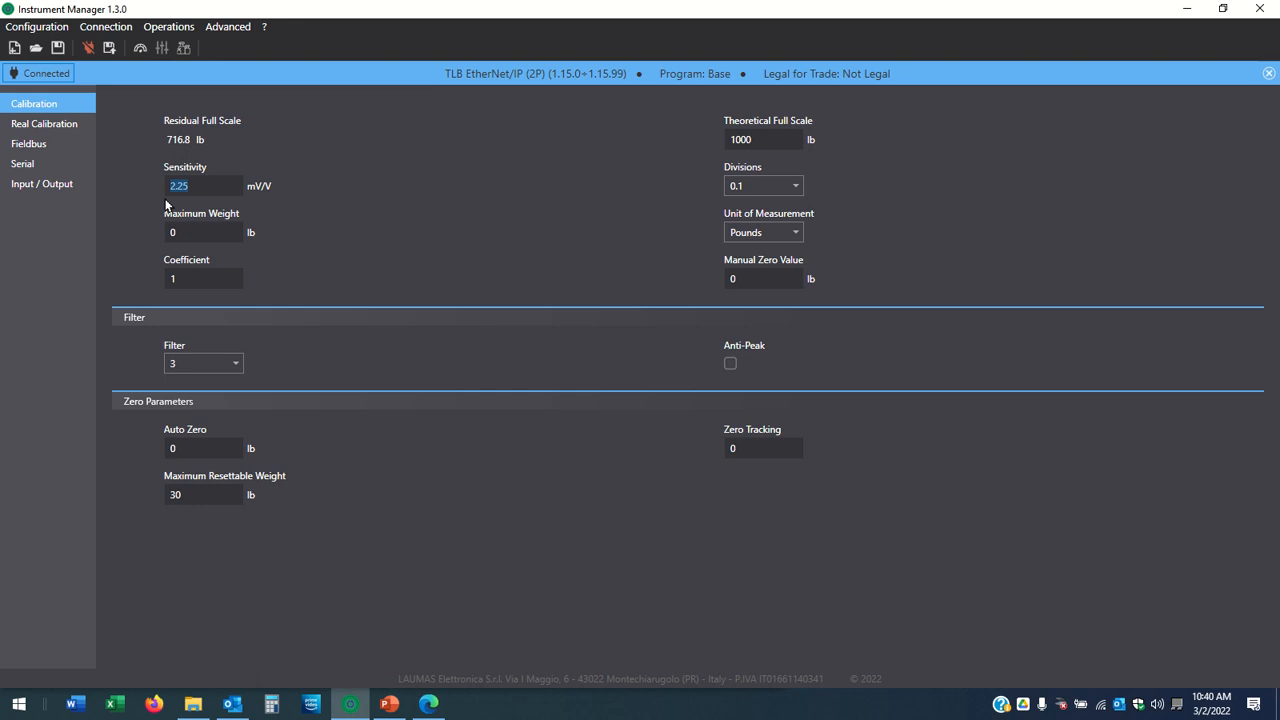
Set the load cell sensitivity to 2.2124 mV/V and upload the configuration to the instrument.
type("2.2124")
key("Return")
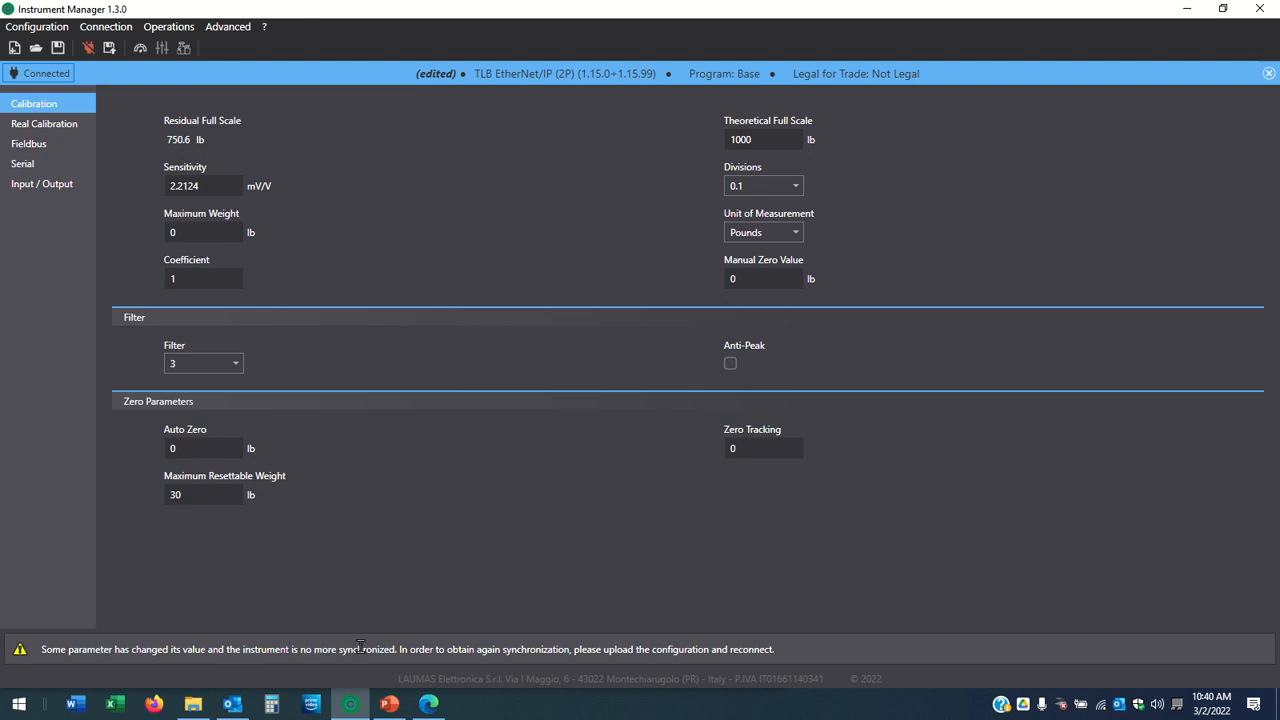
left_click(109, 47)
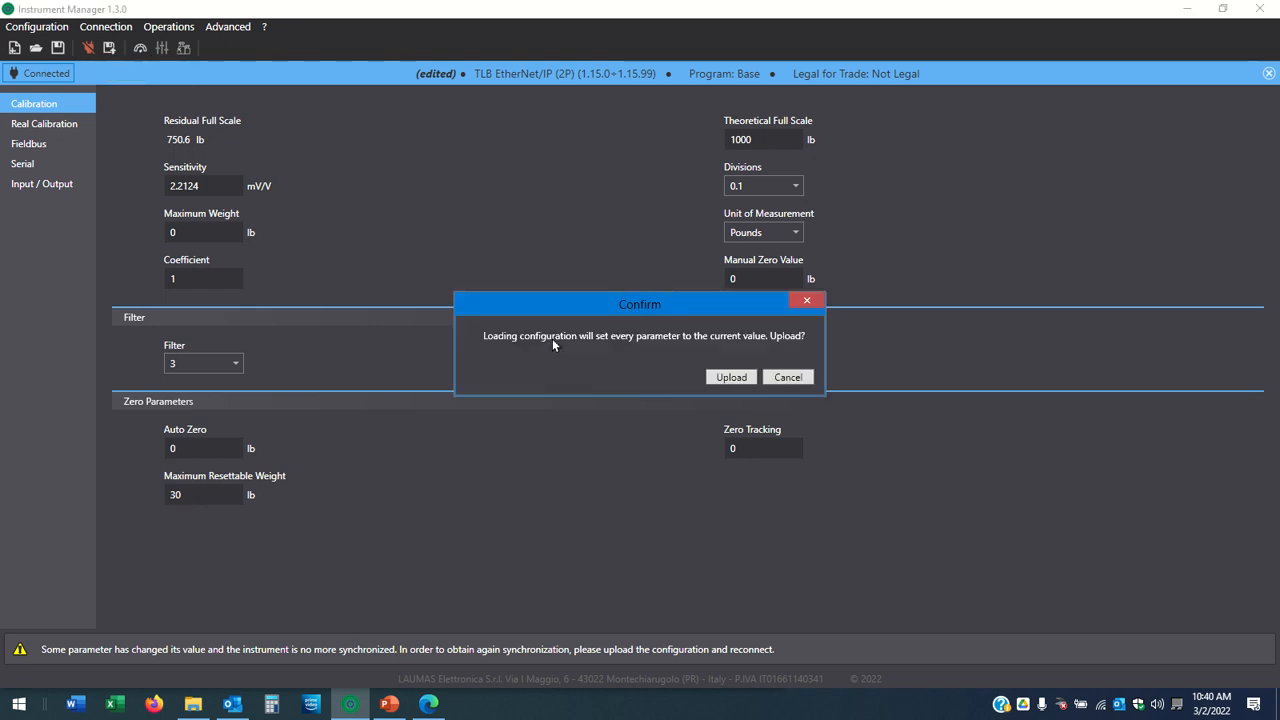
left_click(729, 379)
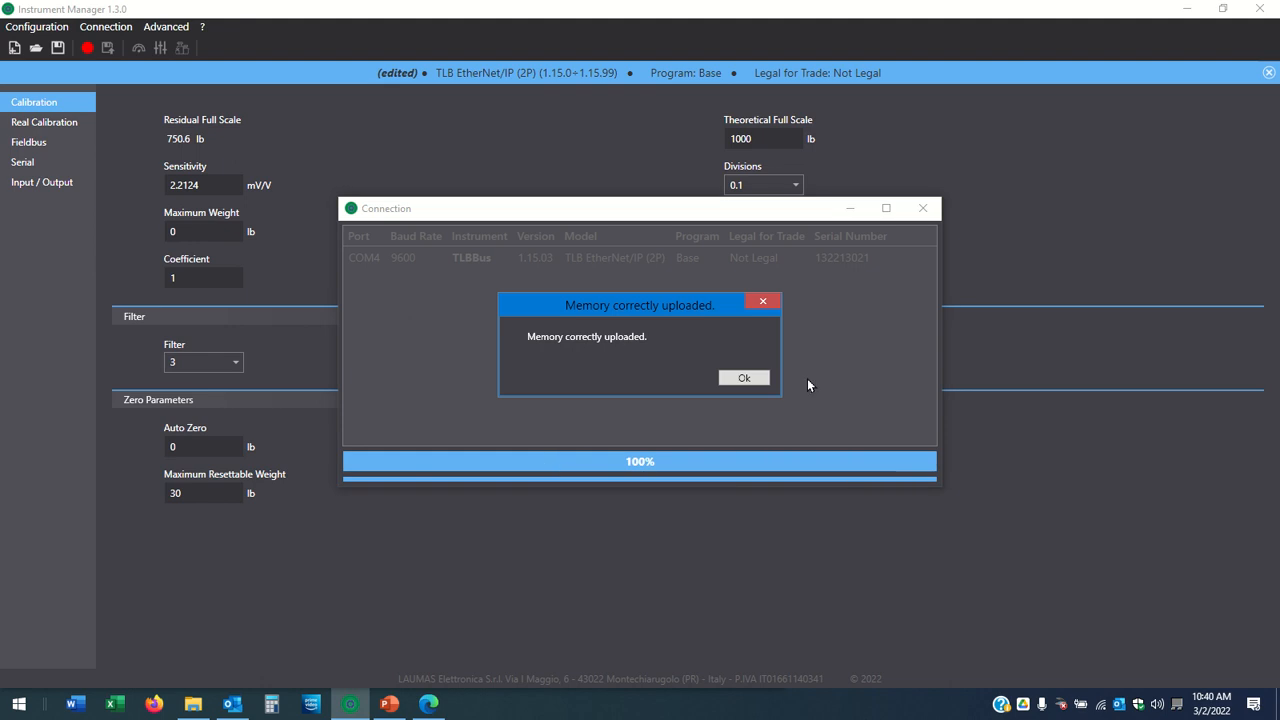
left_click(757, 378)
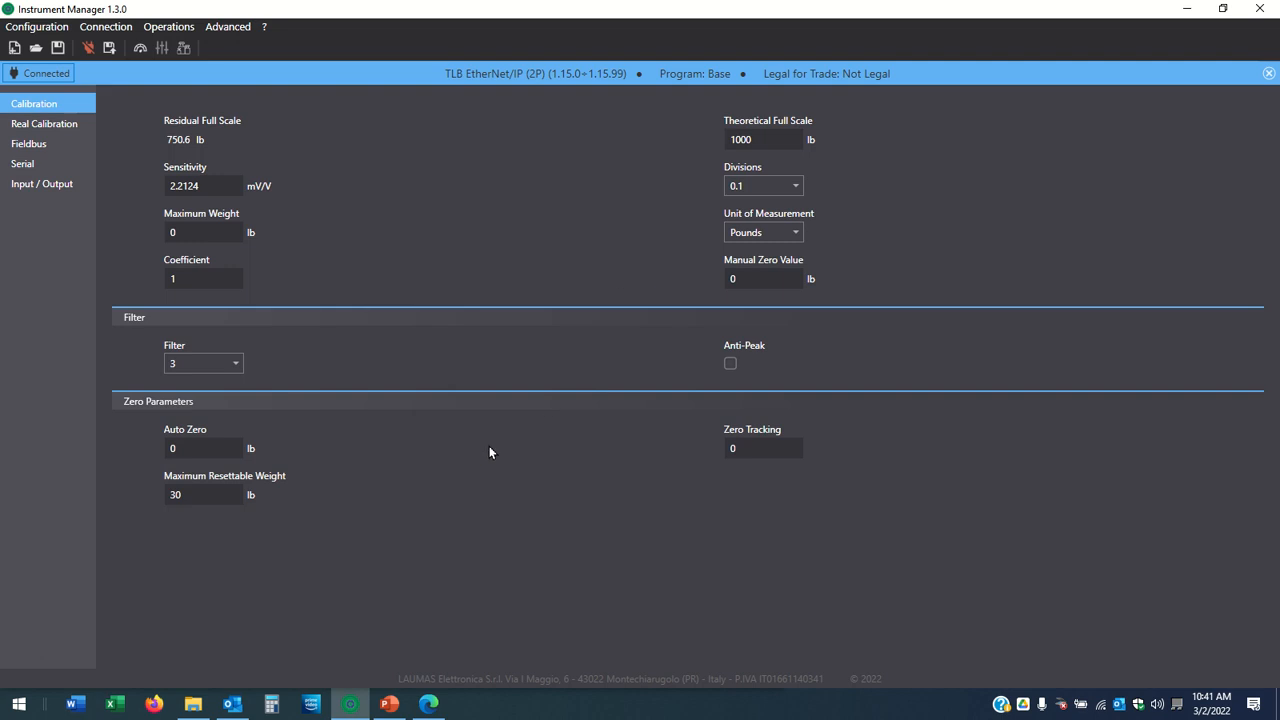
View the real calibration graph and set the theoretical full scale to 5000 lb in the calibration parameters.
left_click(50, 125)
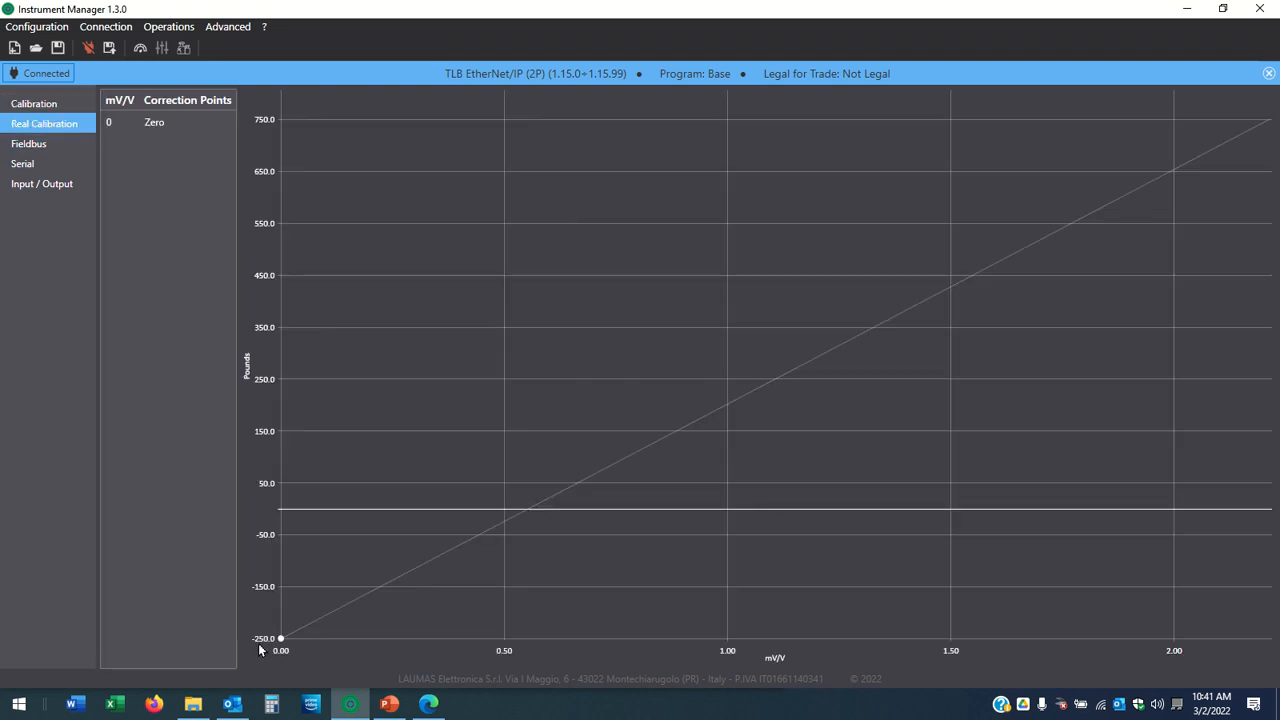
left_click(78, 104)
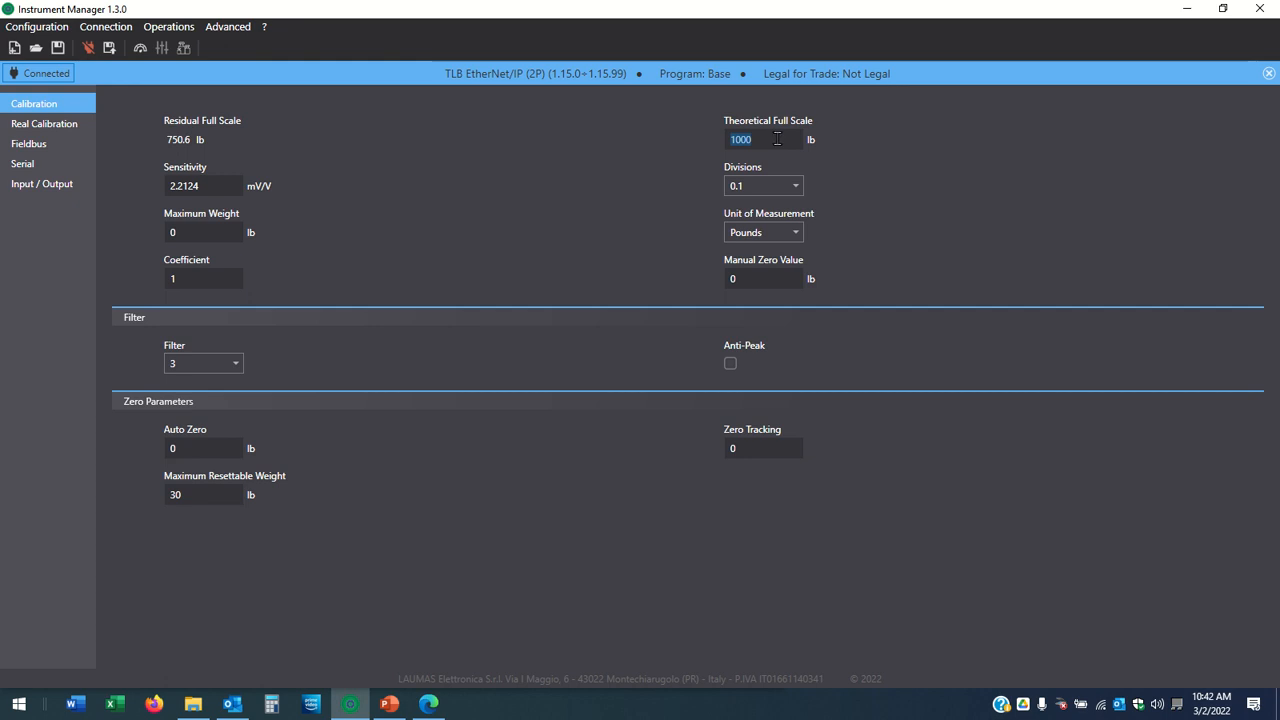
type("5000")
key("Return")
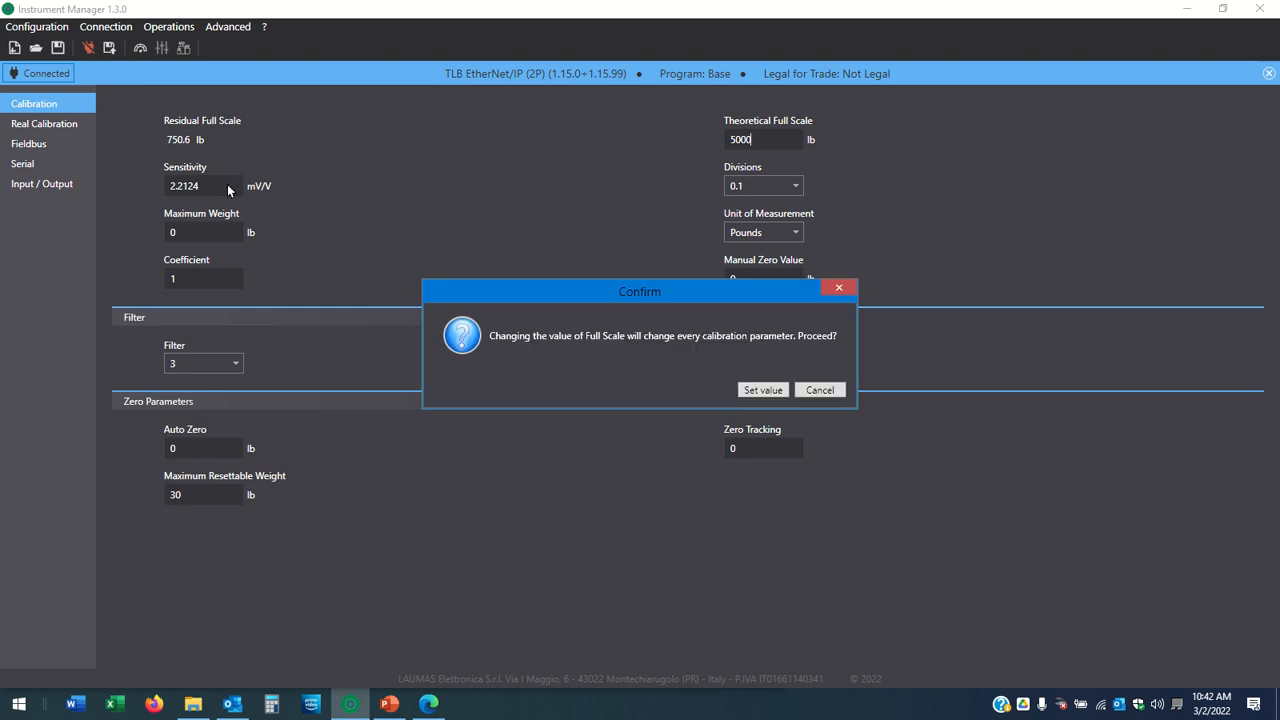
left_click(764, 396)
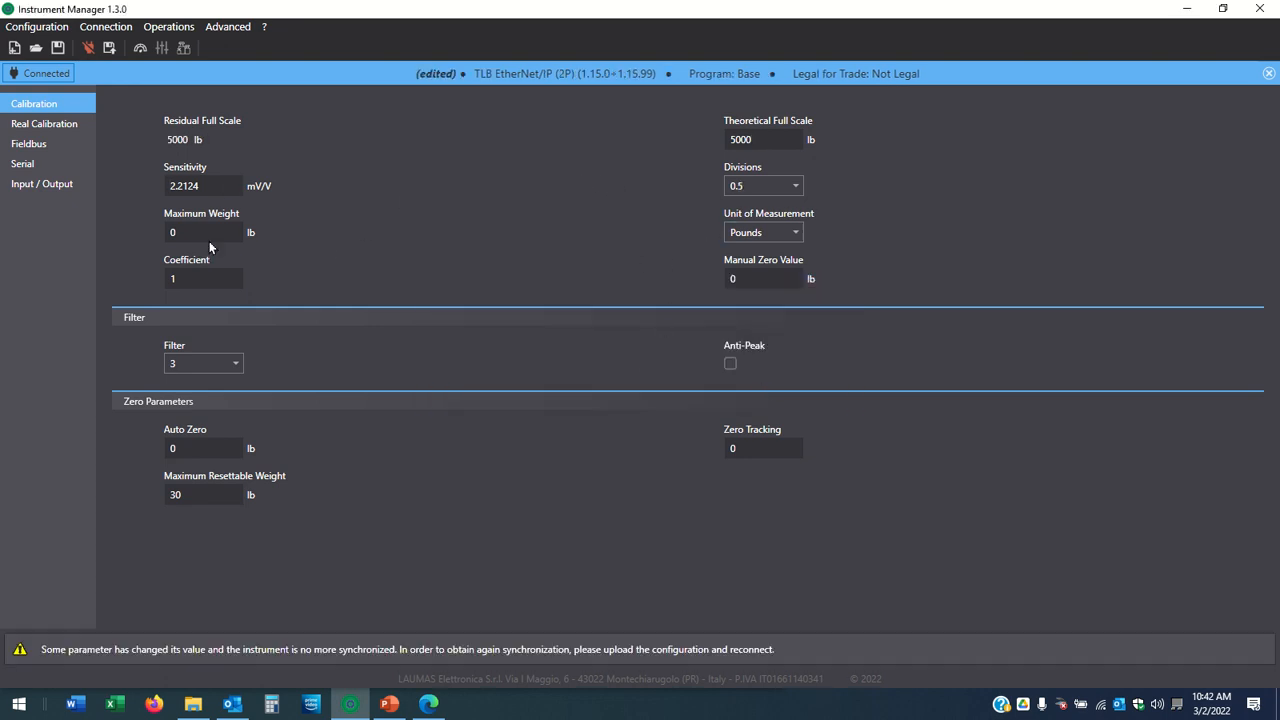
Set the maximum weight to 2000 lb and browse the available units of measurement, keeping Pounds.
double_click(180, 232)
type("2000")
left_click(796, 233)
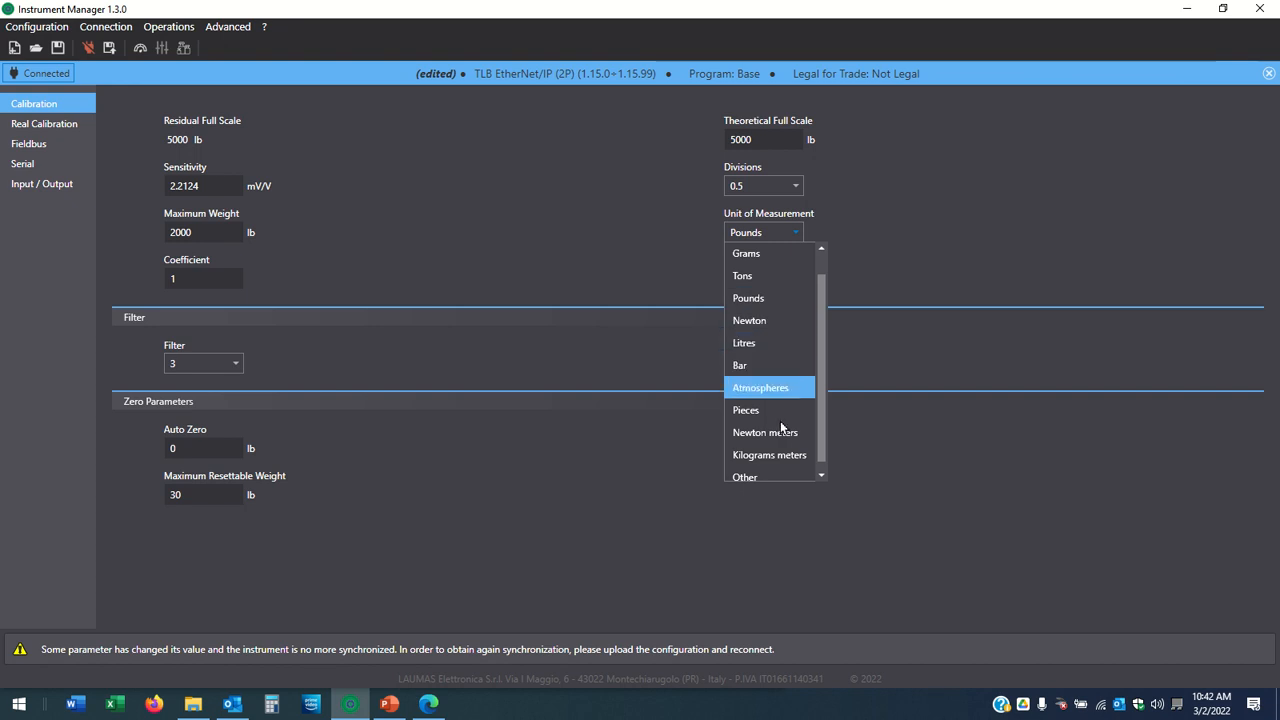
mouse_move(826, 419)
left_mouse_down()
mouse_move(826, 377)
mouse_move(821, 421)
left_mouse_up()
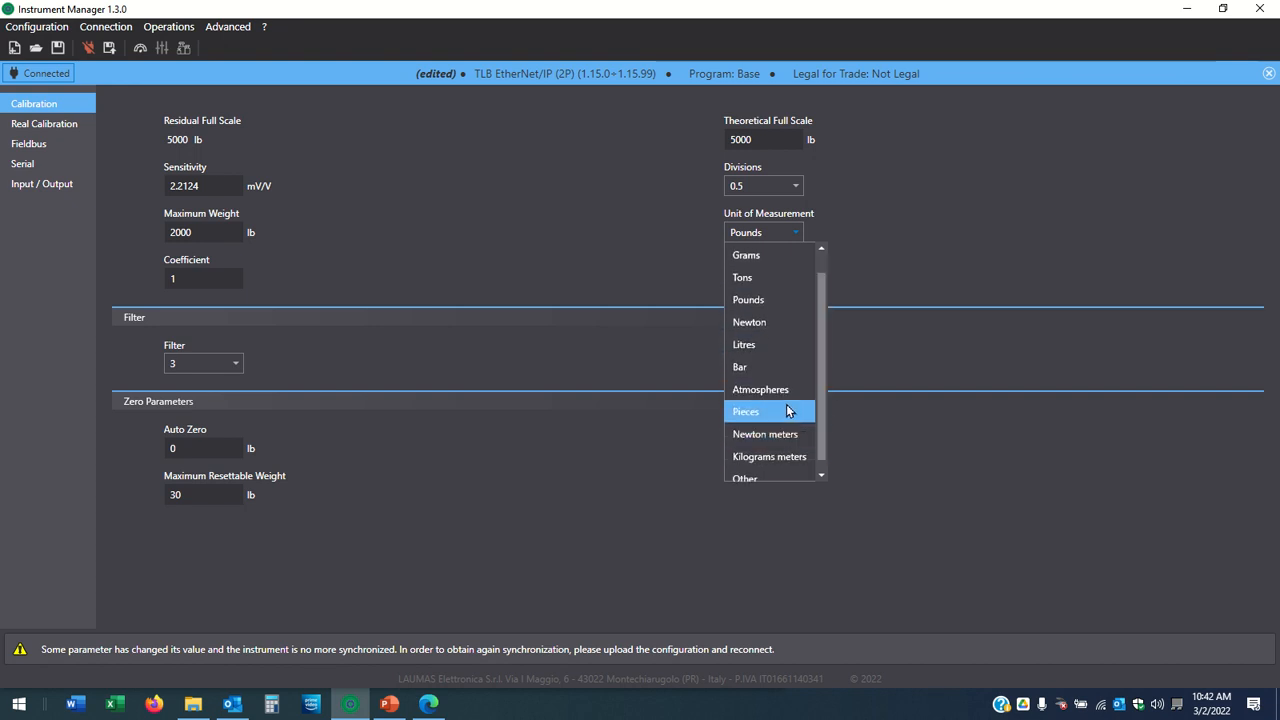
left_click(599, 222)
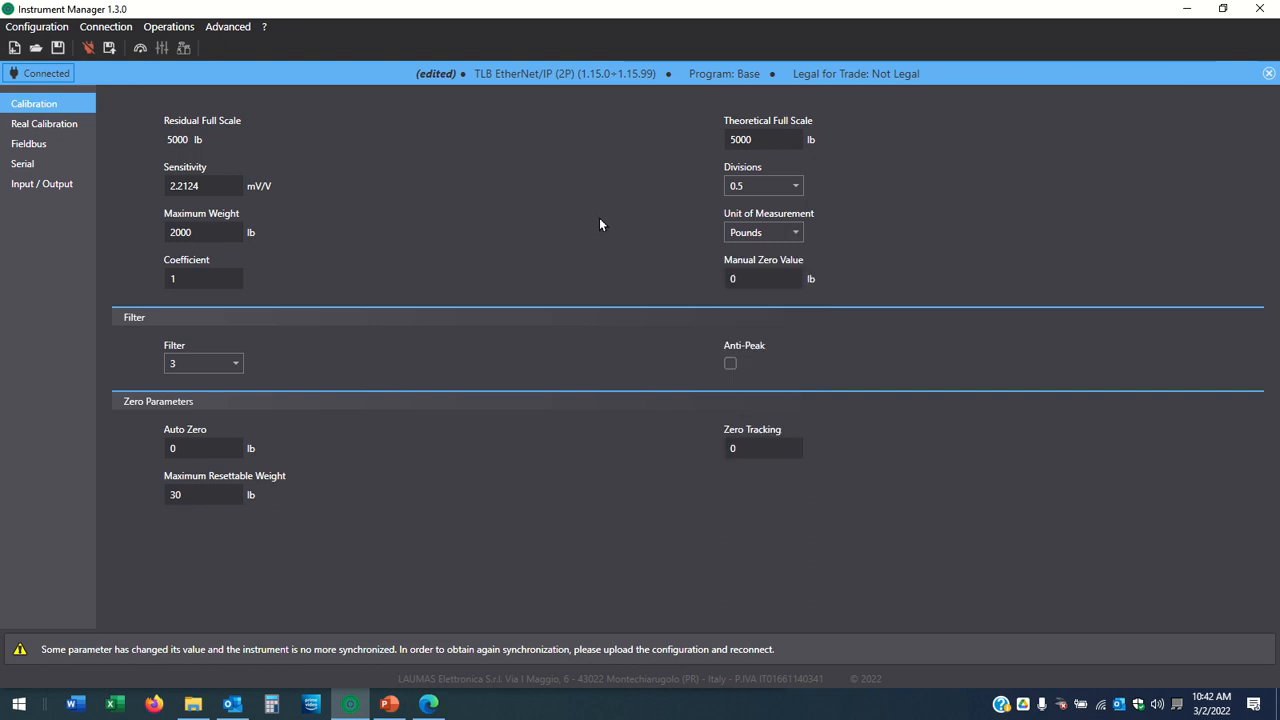
Open the filter options and set the maximum resettable weight to 5 lb.
left_click(237, 366)
left_click(217, 386)
double_click(177, 495)
type("5")
left_click(202, 448)
Start the Real Calibration operation and set the current scale reading as zero.
left_click(73, 125)
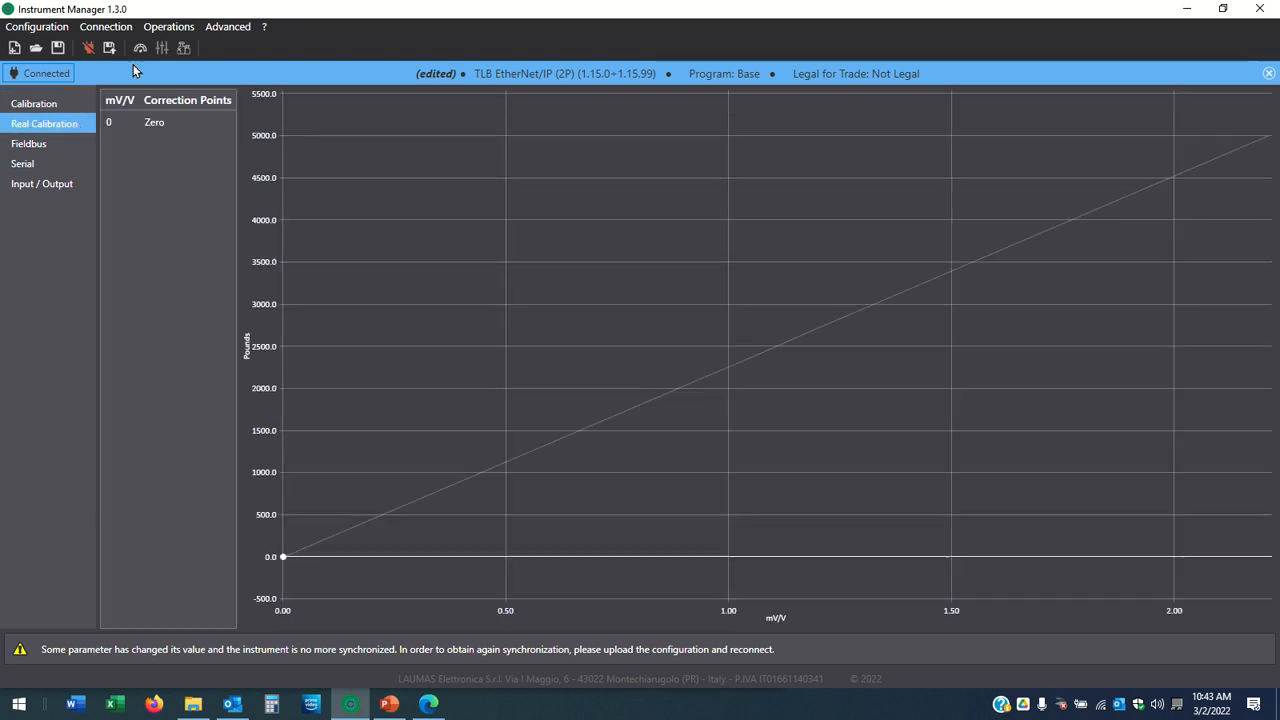
left_click(180, 28)
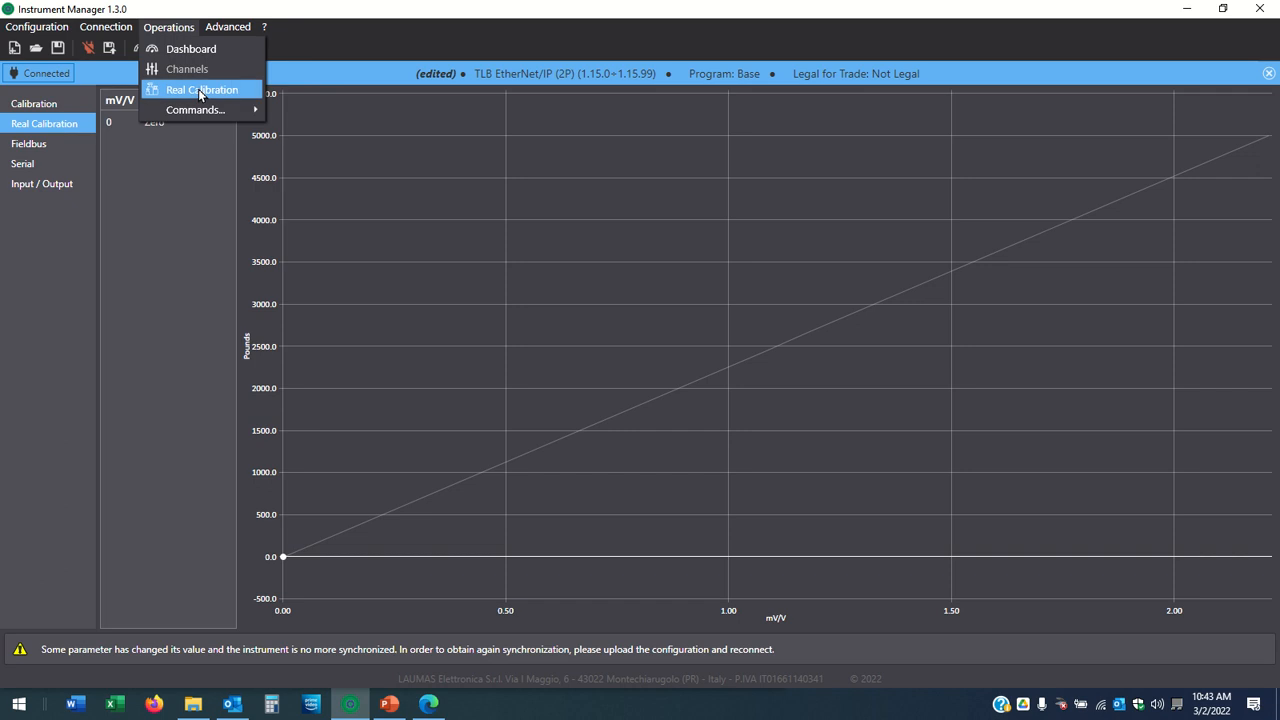
left_click(200, 90)
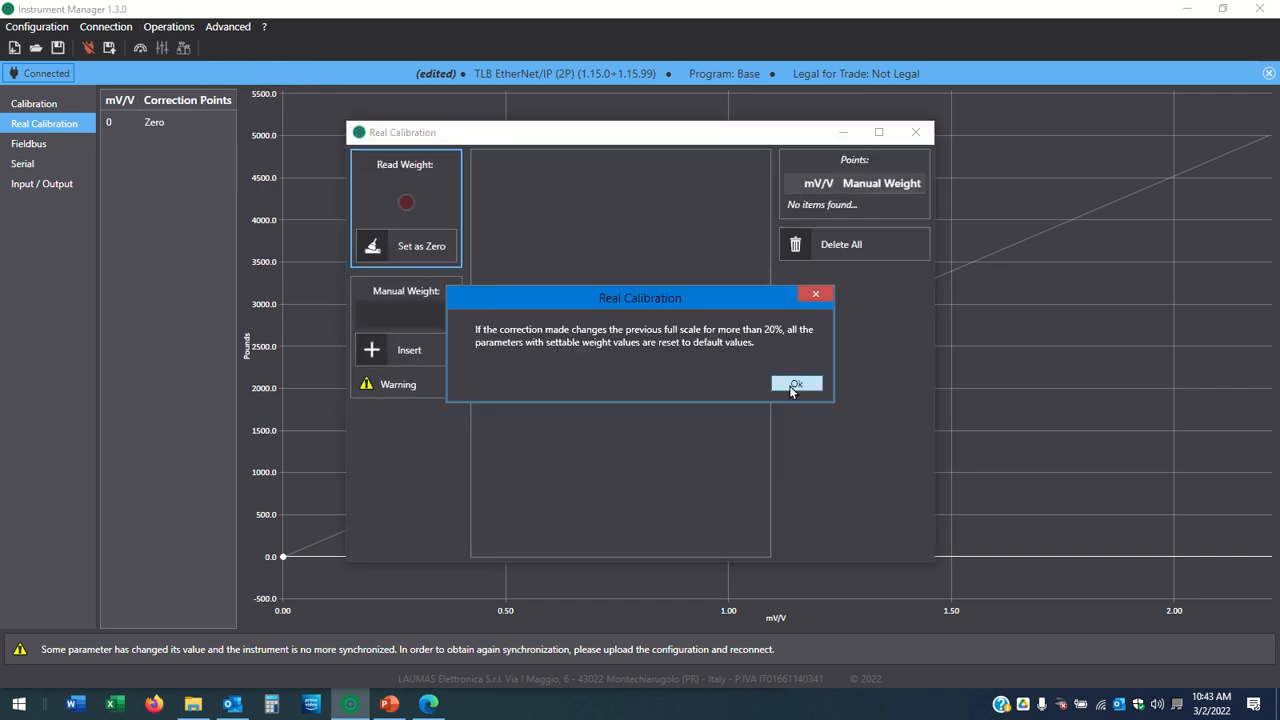
left_click(792, 388)
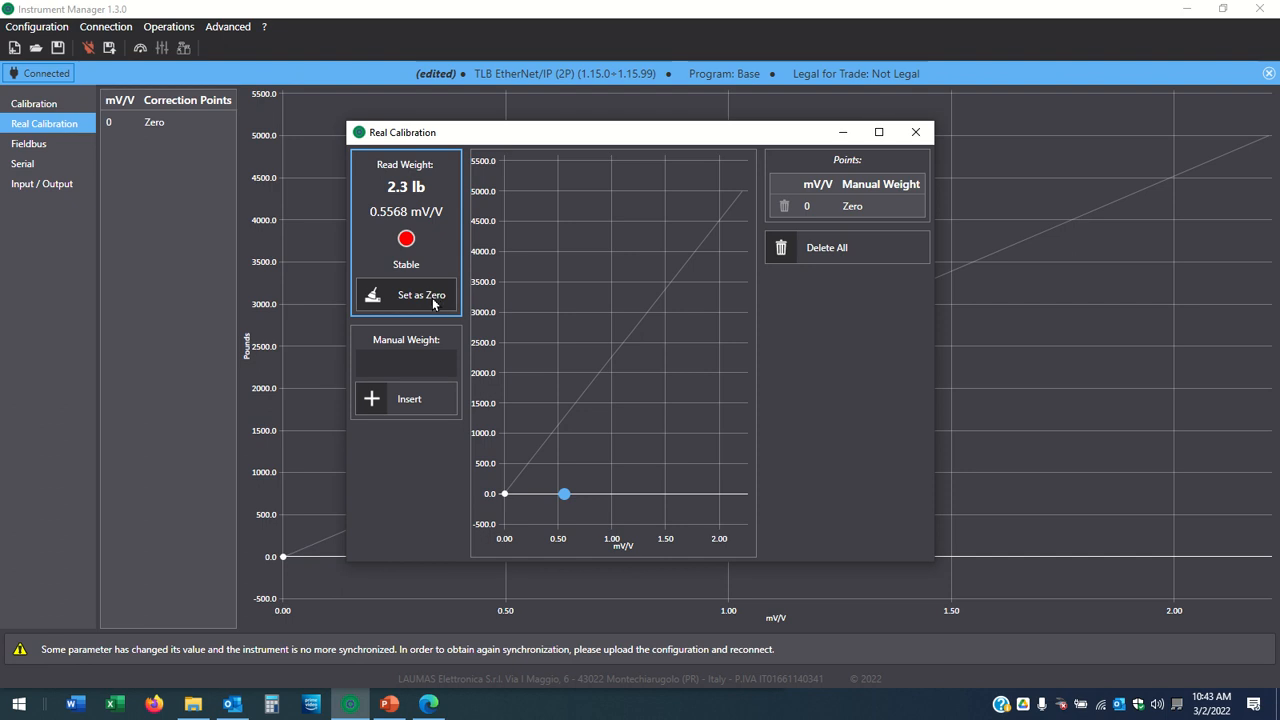
left_click(432, 296)
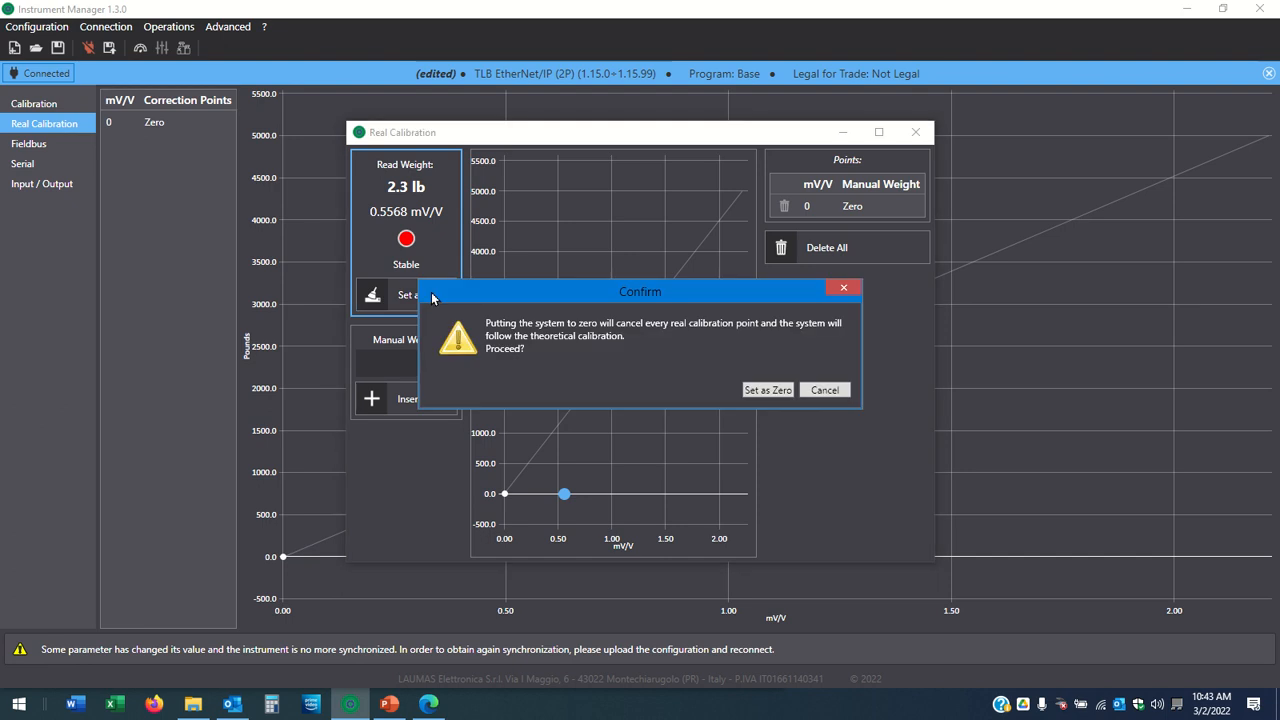
left_click(767, 390)
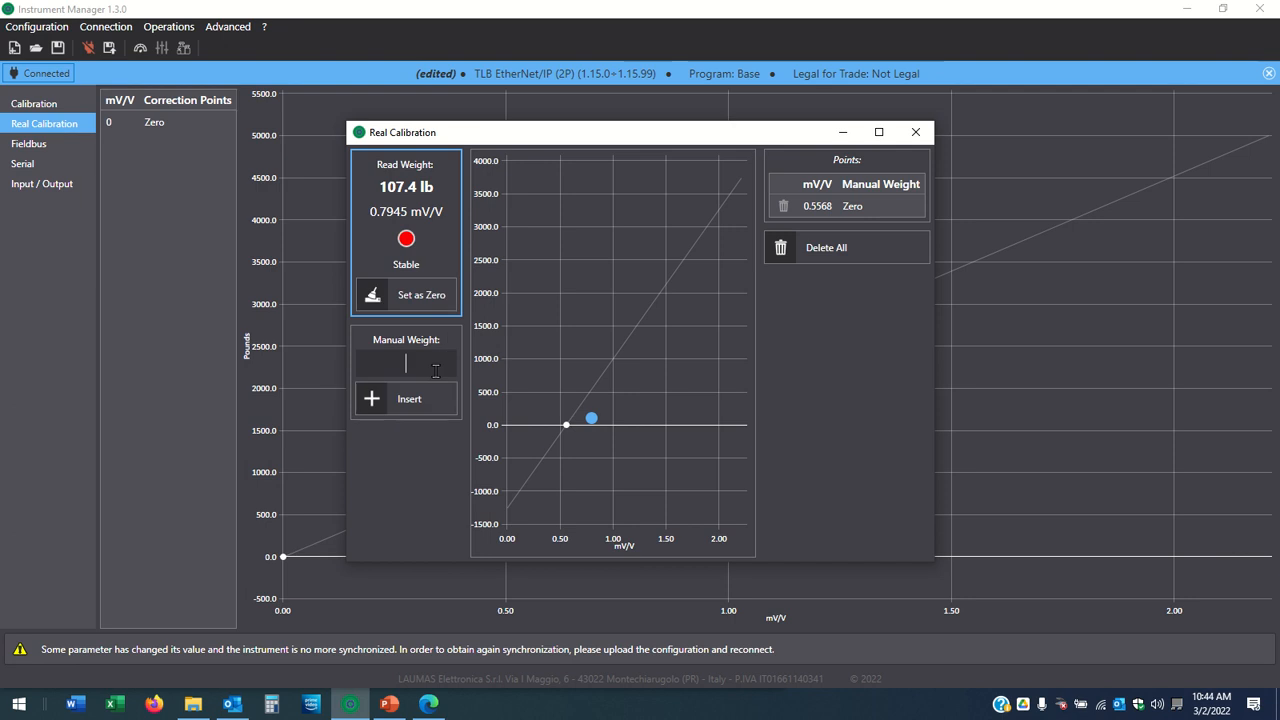
Insert real calibration points for manual weights of 100 lb and 300 lb.
type("00")
left_click(426, 398)
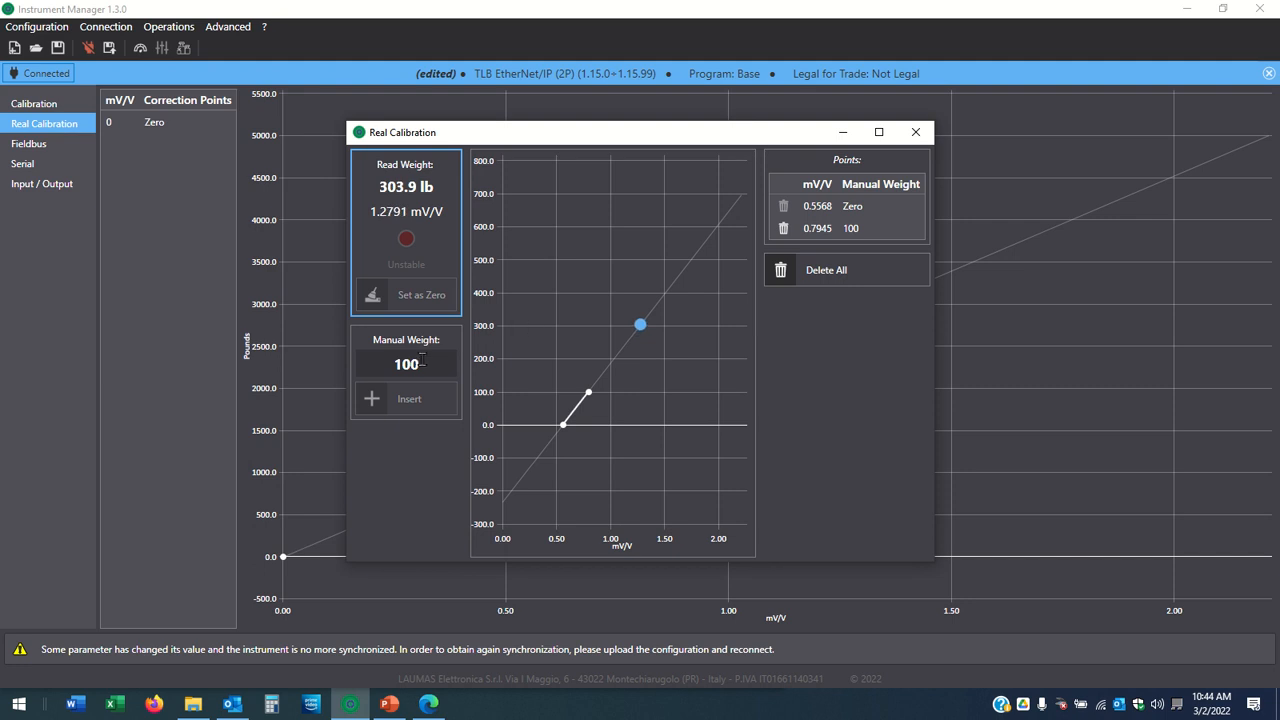
left_click(358, 356)
type("300")
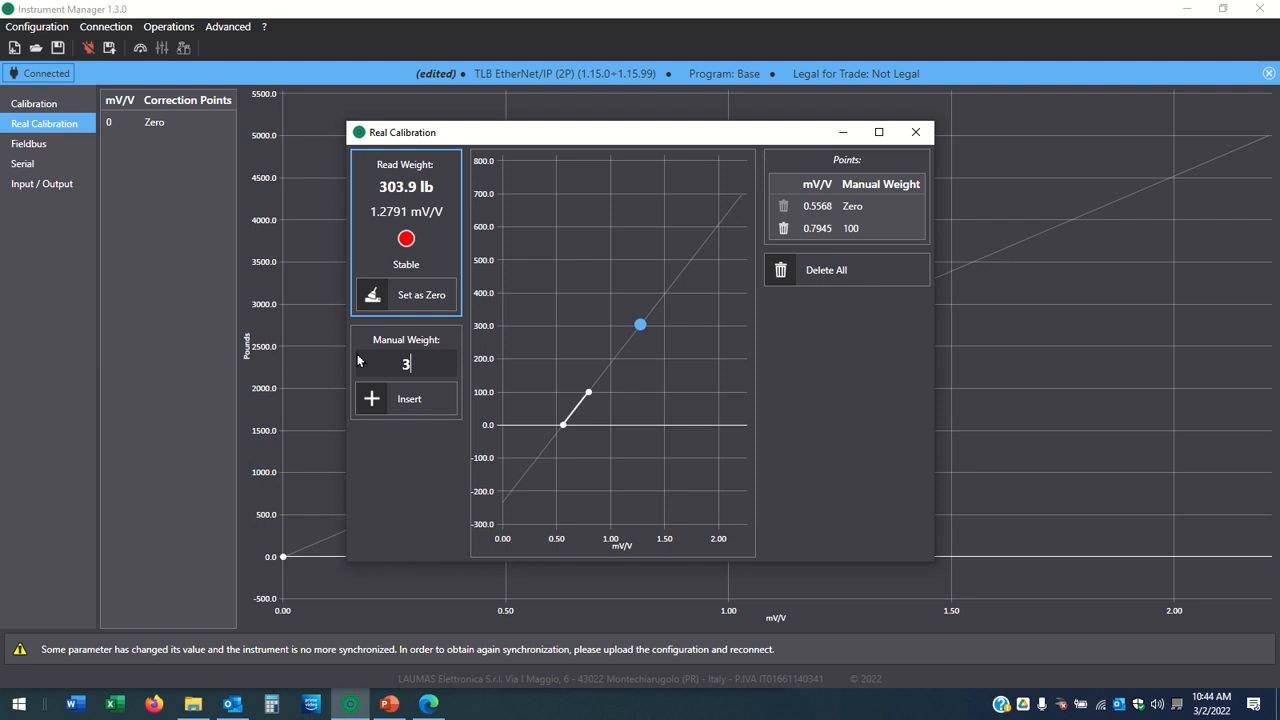
left_click(397, 400)
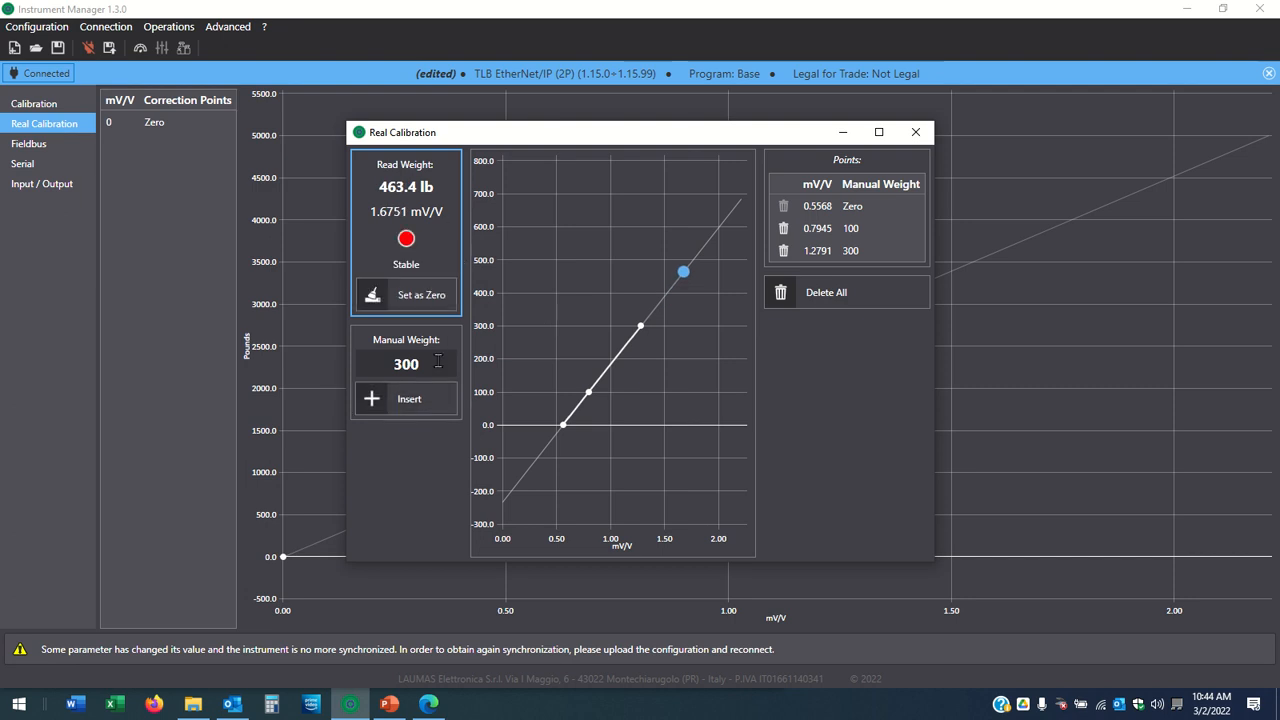
Insert a real calibration point for a manual weight of 450 lb and close the Real Calibration window.
double_click(376, 361)
type("450")
left_click(413, 401)
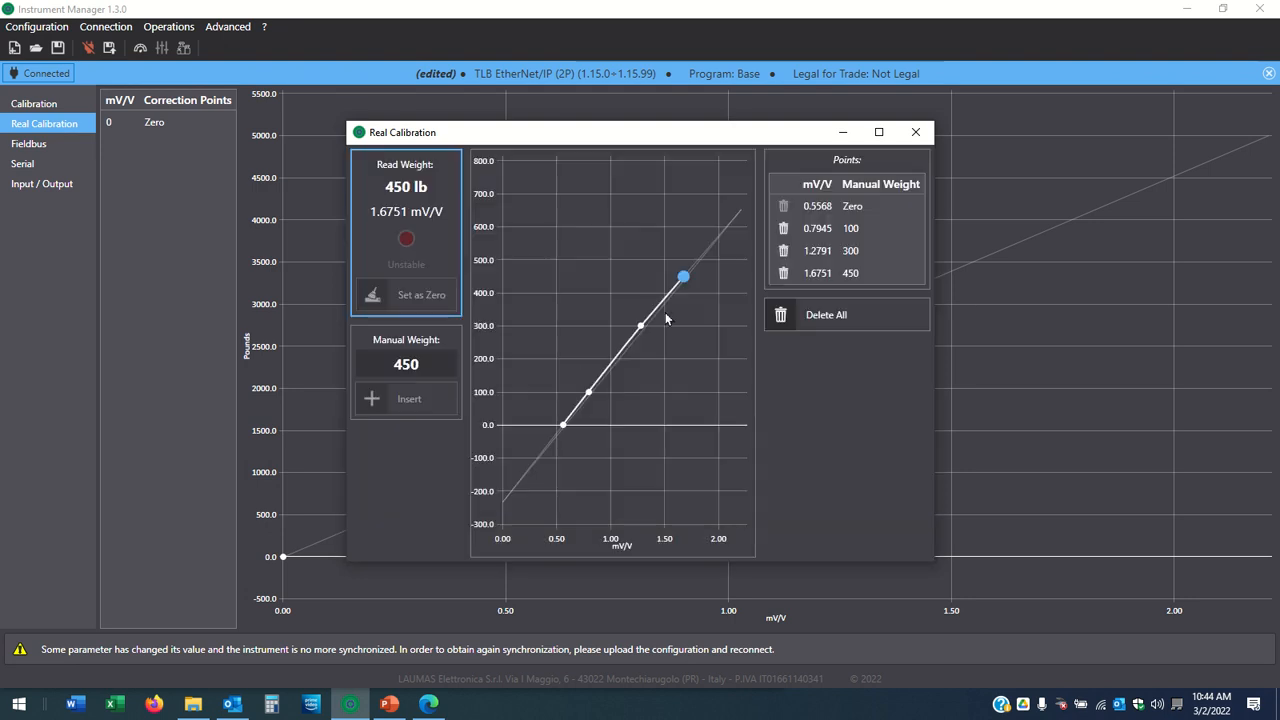
mouse_move(640, 342)
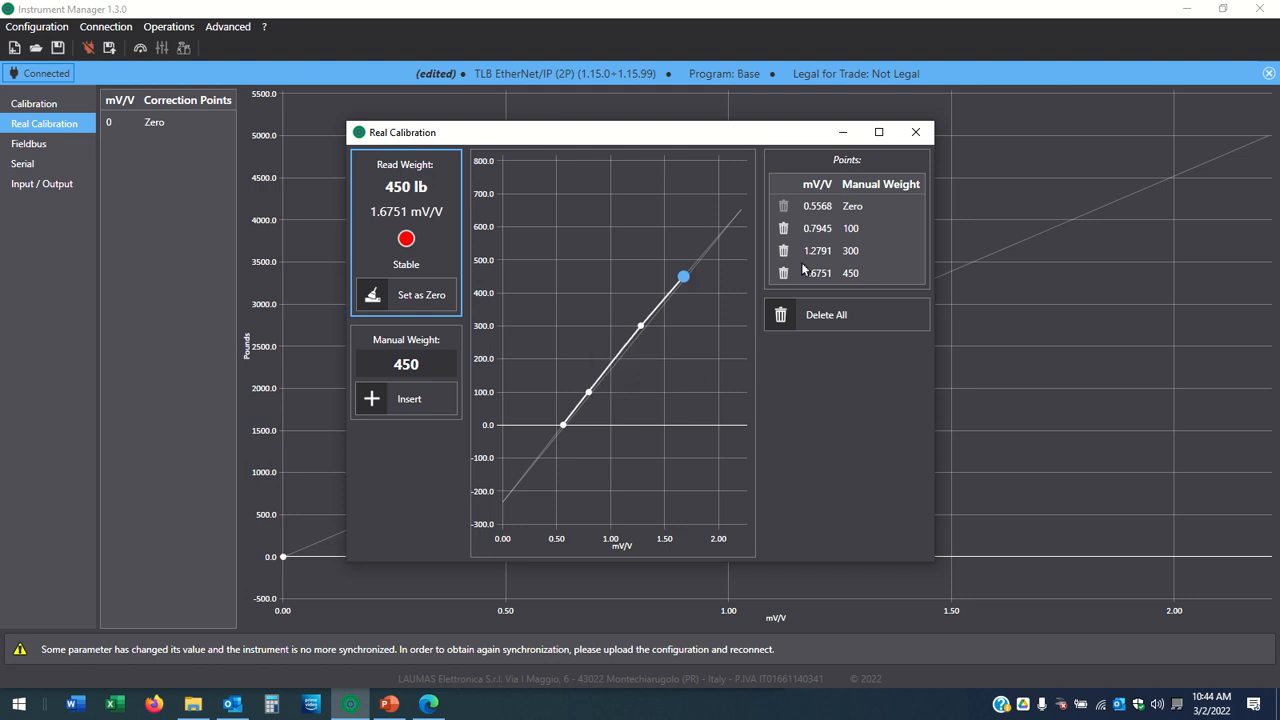
left_click(915, 132)
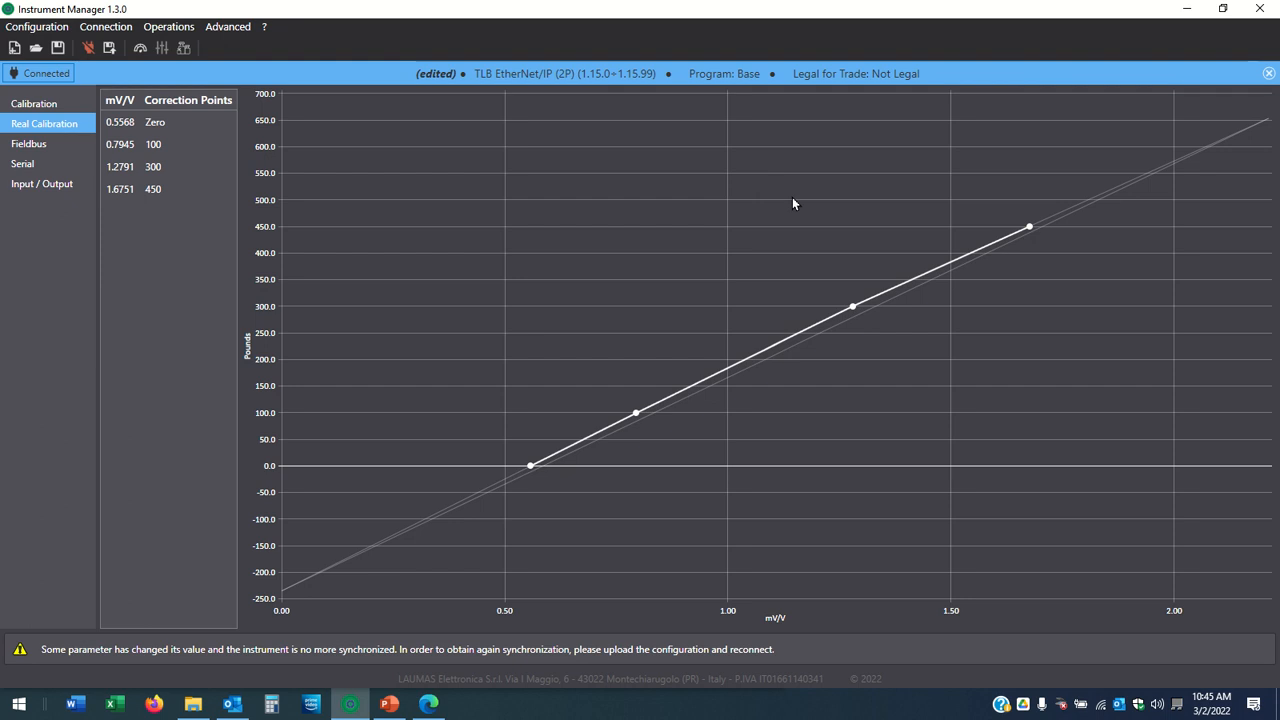
Review the calibration parameters and correction-point graph, and open the dashboard to check the live weight.
left_click(45, 102)
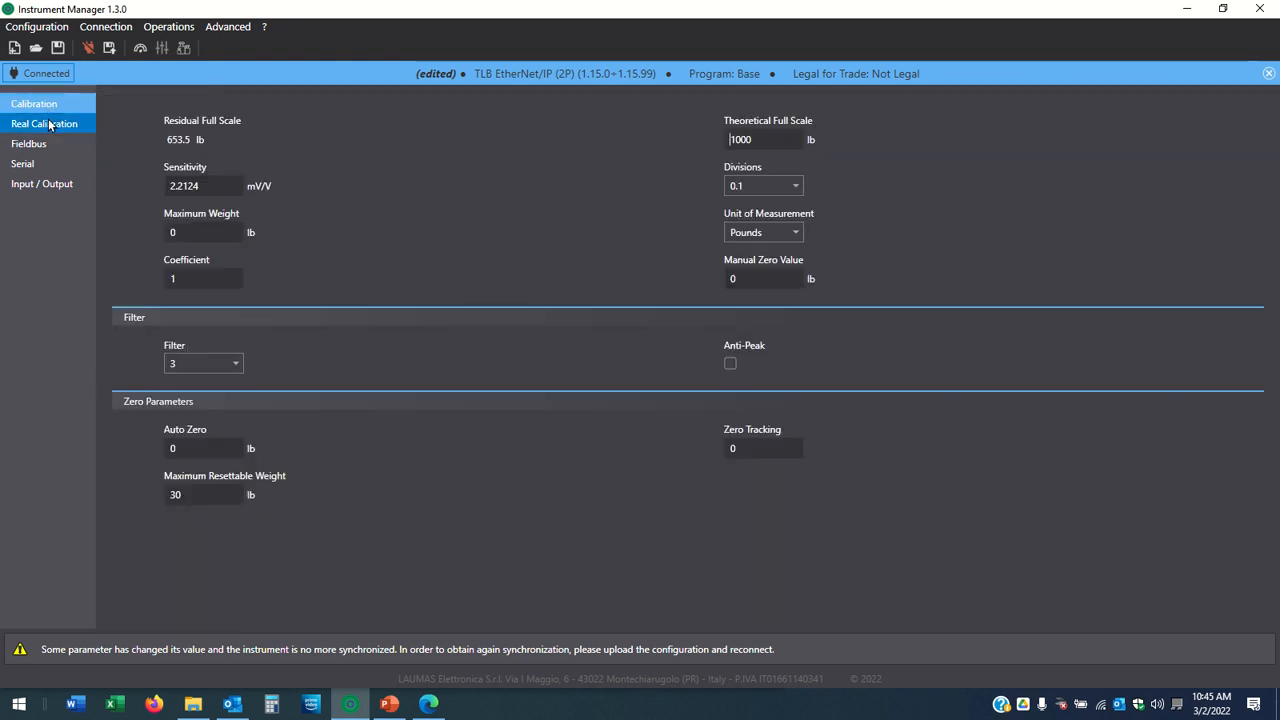
left_click(45, 124)
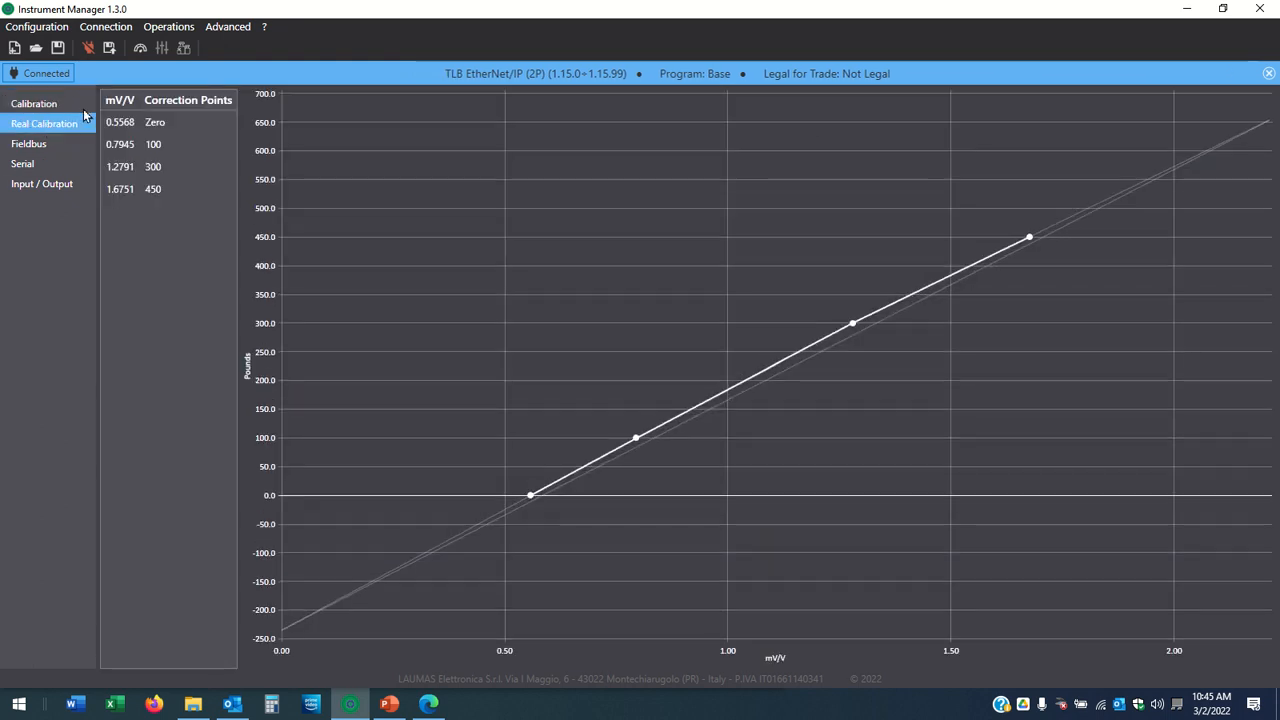
left_click(140, 48)
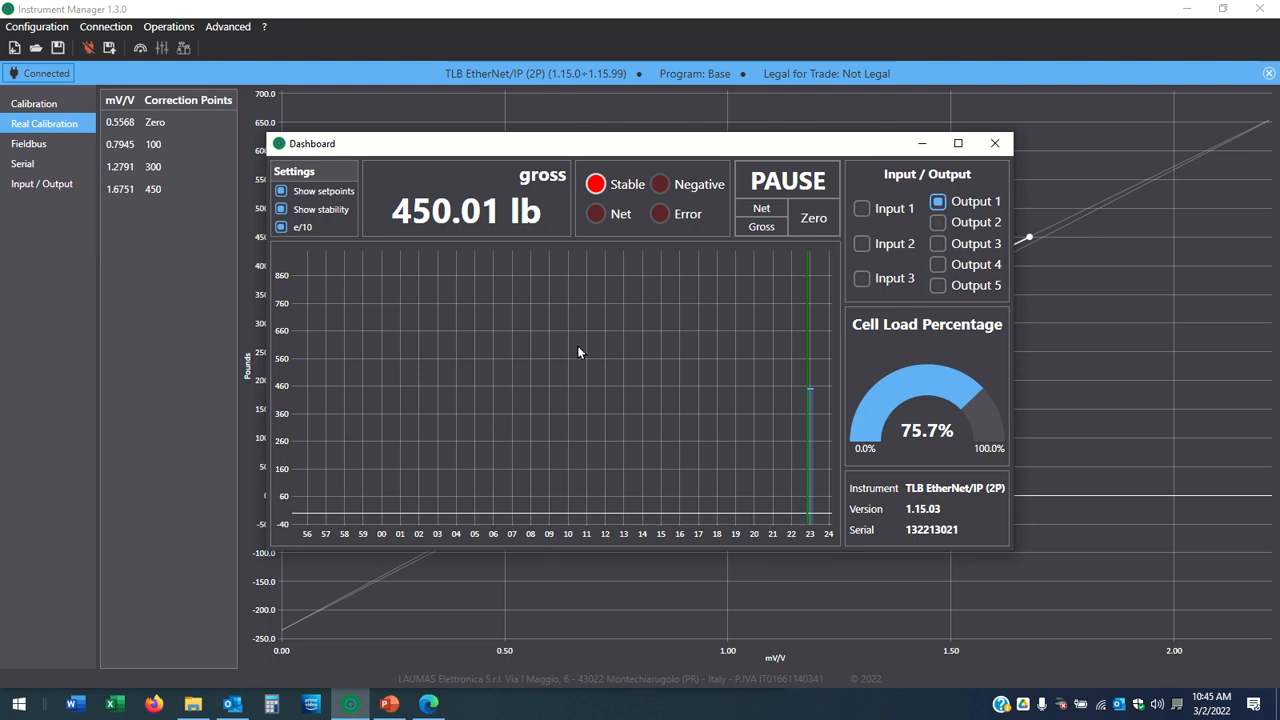